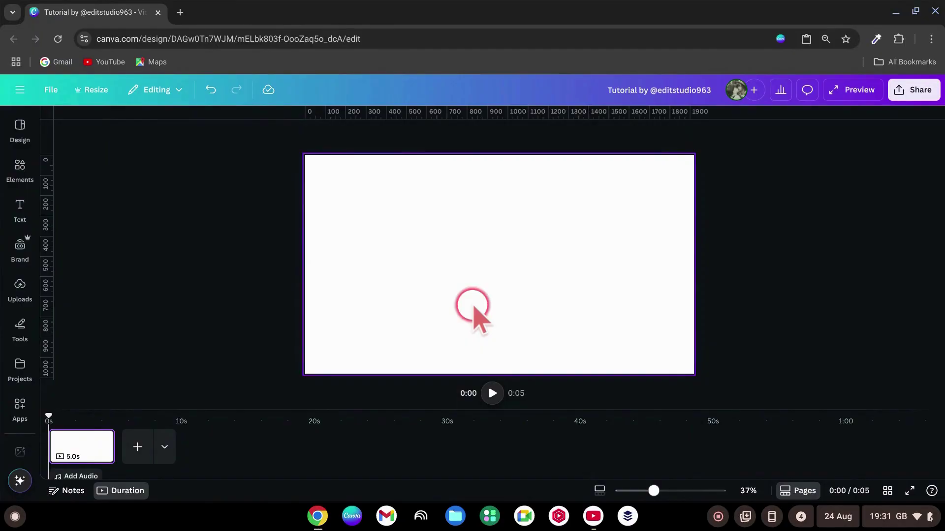
Step: Add a square shape, stretch it over the whole page, and fill it white
click(473, 307)
key(r)
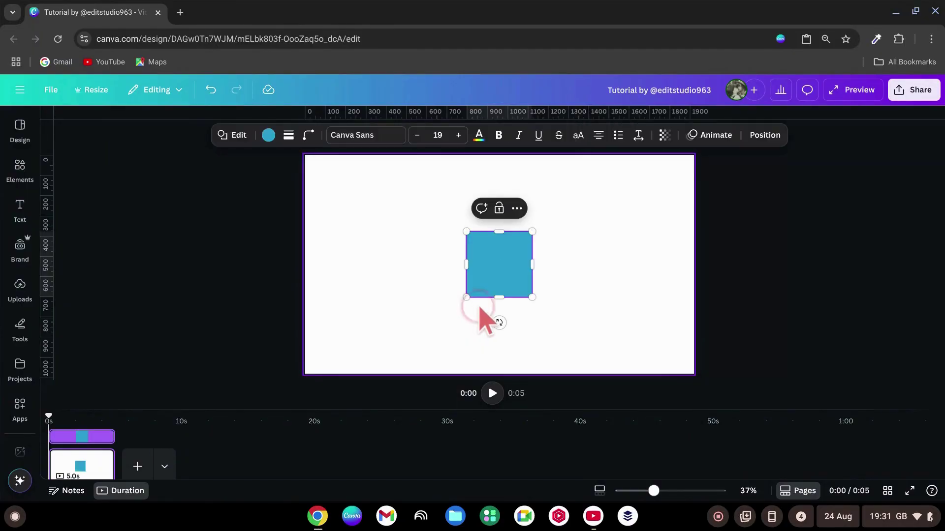
mouse_move(502, 279)
mouse_down()
mouse_move(341, 203)
mouse_move(269, 186)
mouse_up()
drag(386, 186, 739, 188)
drag(496, 220, 495, 374)
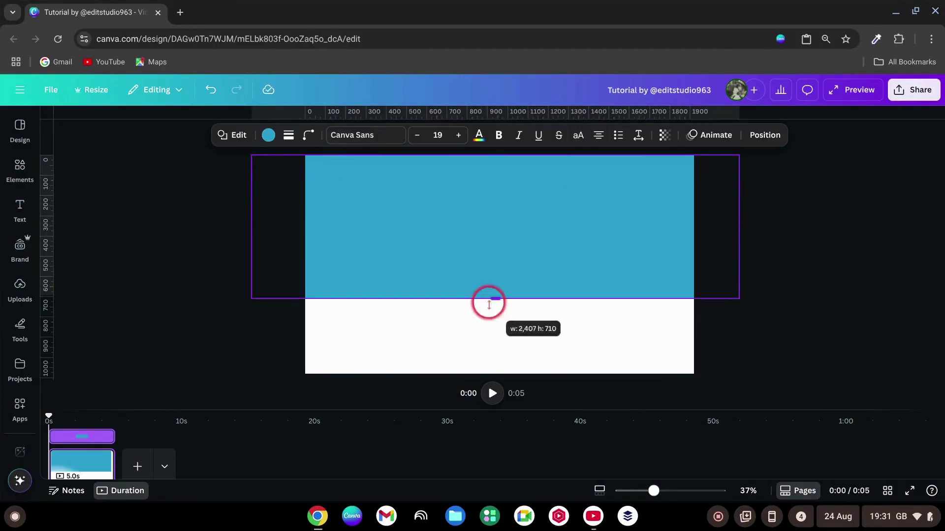
click(268, 136)
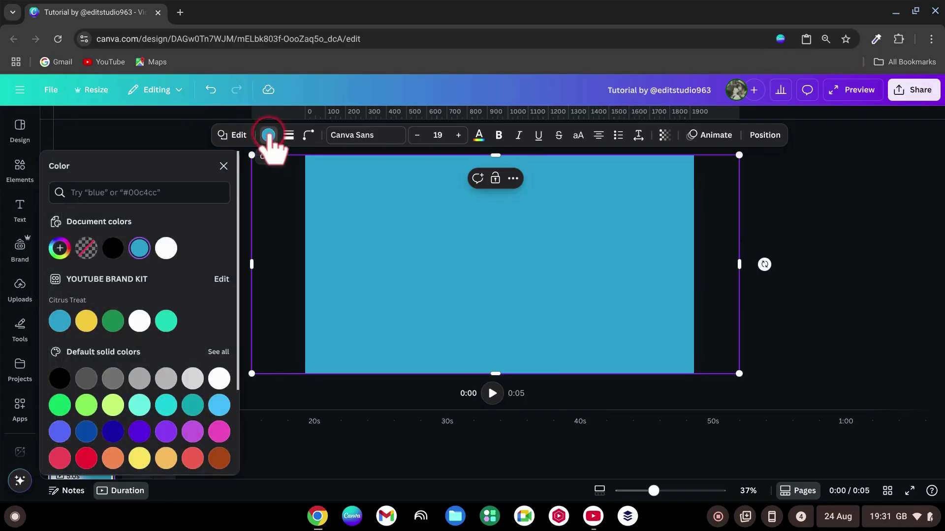
click(136, 320)
Step: Paste the pineapple juice image onto the page and remove its background
right_click(419, 308)
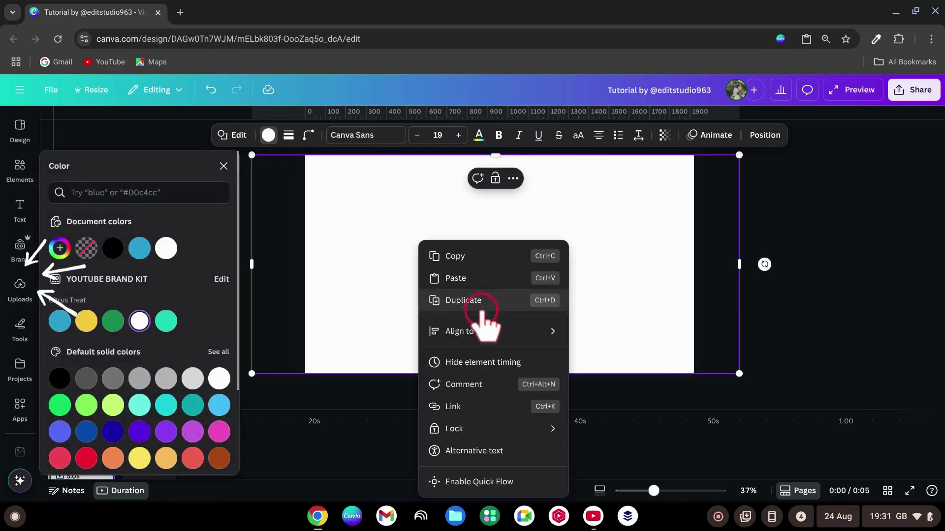
click(478, 278)
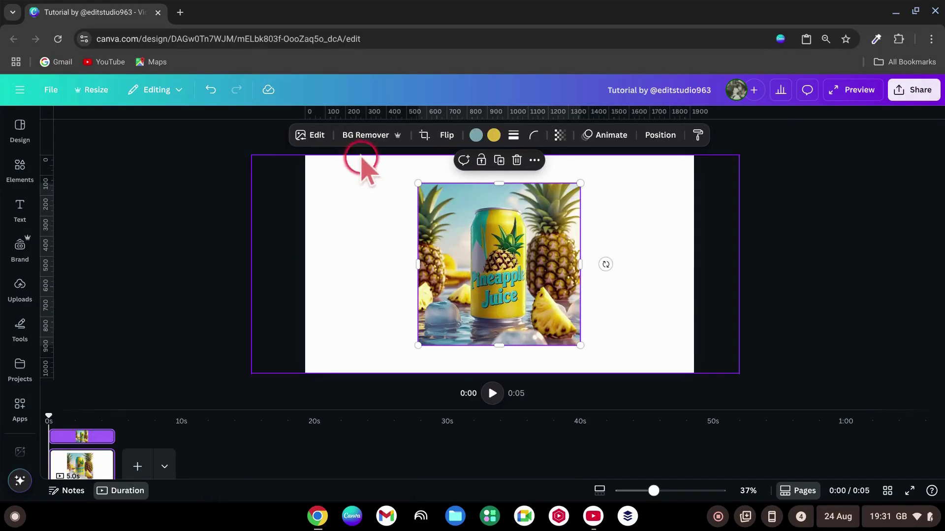
click(365, 136)
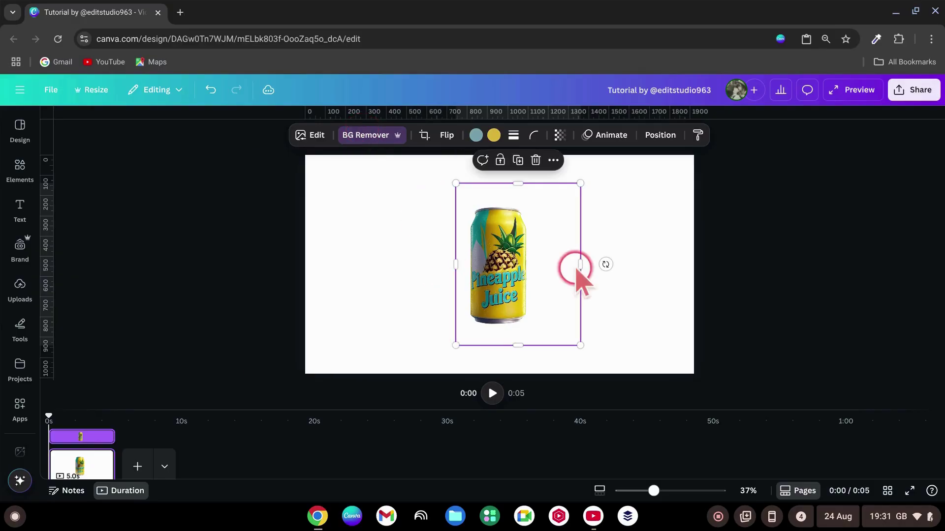
Step: Enlarge the juice can to the page's full height and centre it
drag(580, 264, 542, 263)
drag(455, 344, 437, 374)
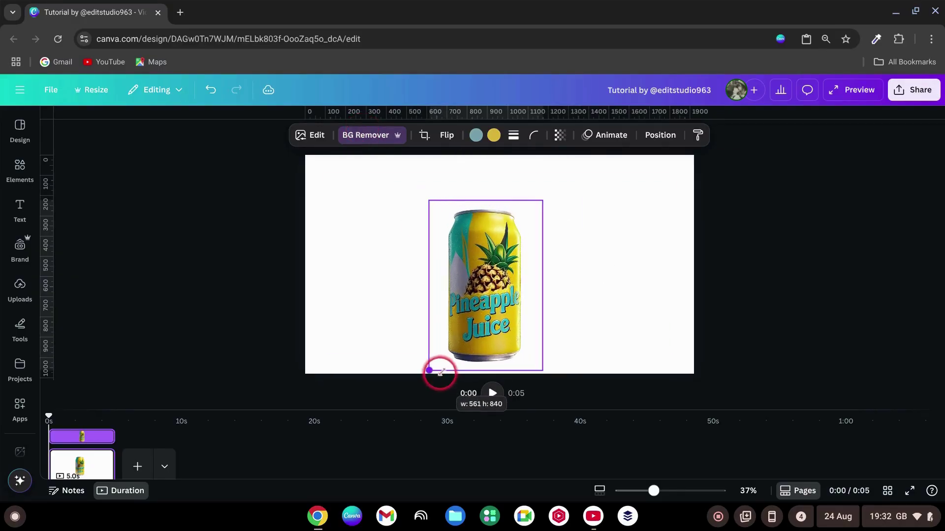
drag(542, 200, 590, 164)
mouse_move(538, 337)
mouse_down()
mouse_move(552, 334)
mouse_move(536, 333)
mouse_up()
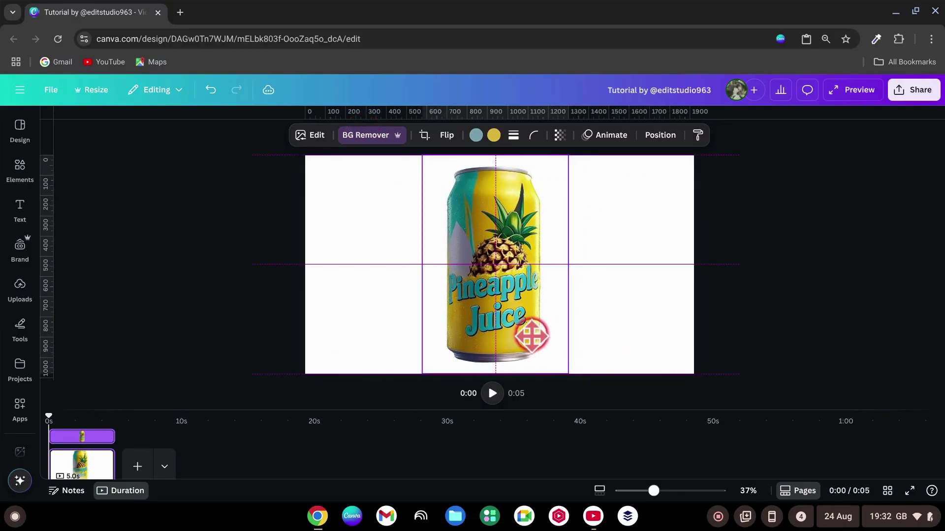
Step: Give the can a Pop entrance animation
click(612, 136)
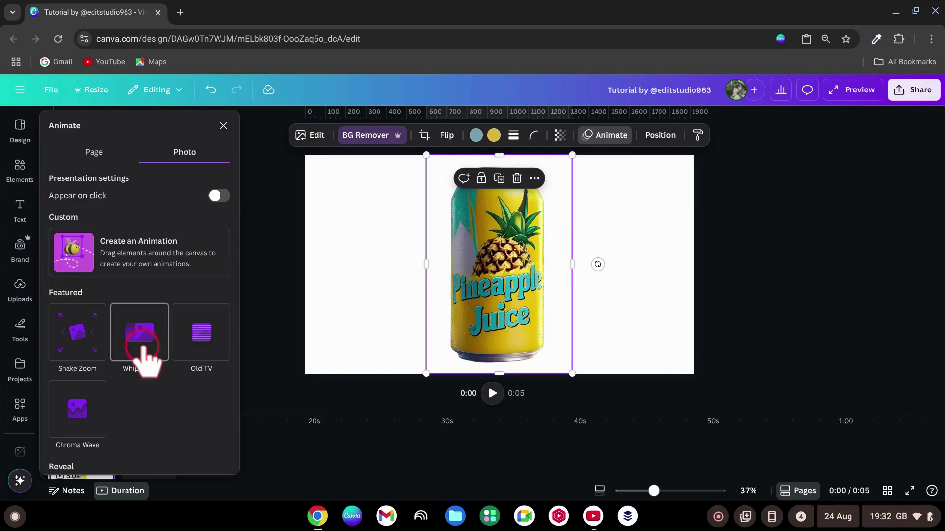
scroll(144, 358, down, 4)
scroll(82, 359, down, 2)
click(79, 347)
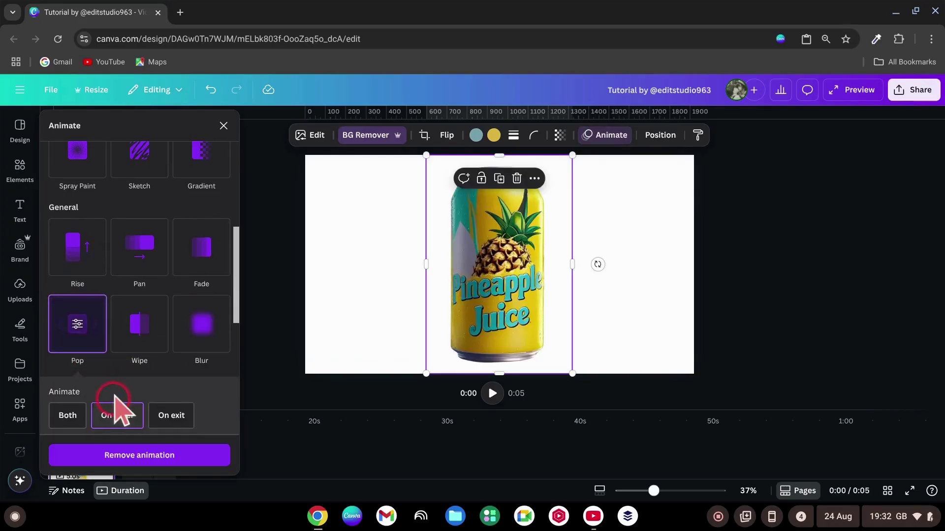
scroll(116, 402, down, 2)
drag(131, 343, 101, 344)
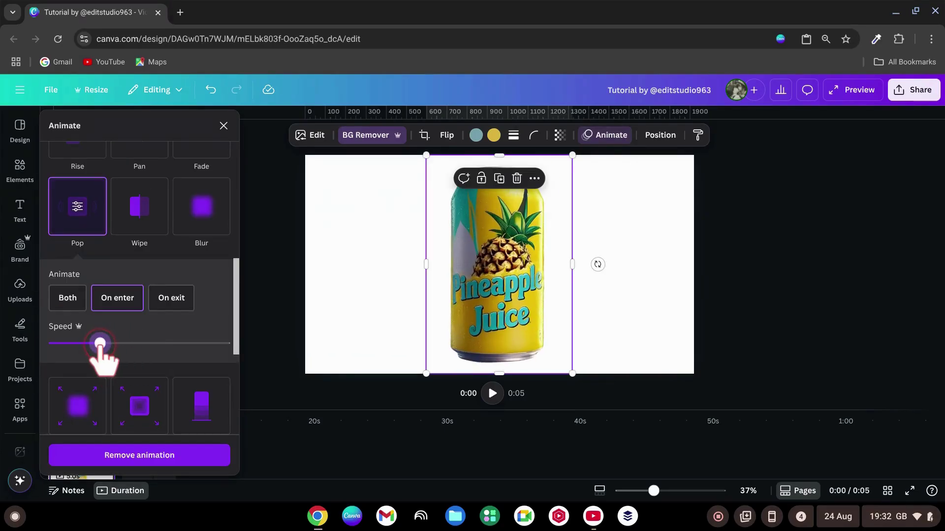
click(291, 320)
Step: Duplicate the page and remove the can's animation on the copy
right_click(72, 452)
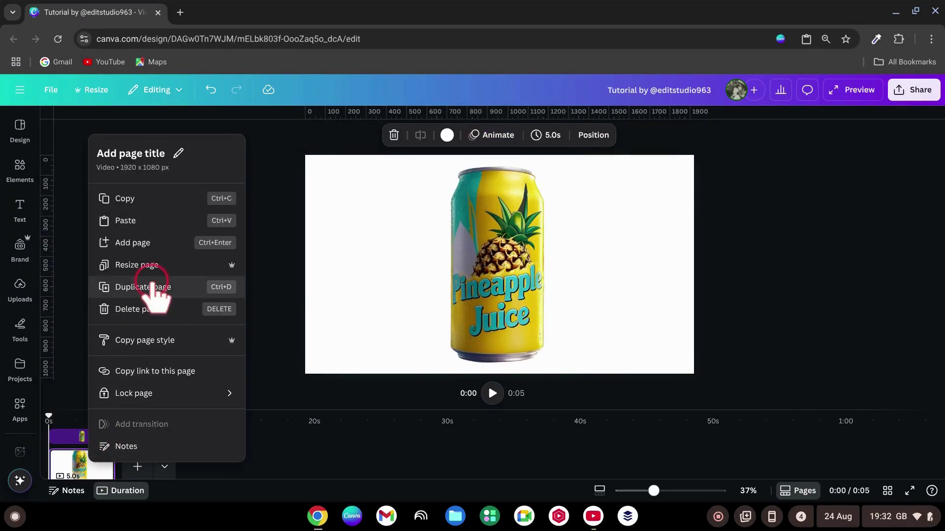
click(151, 283)
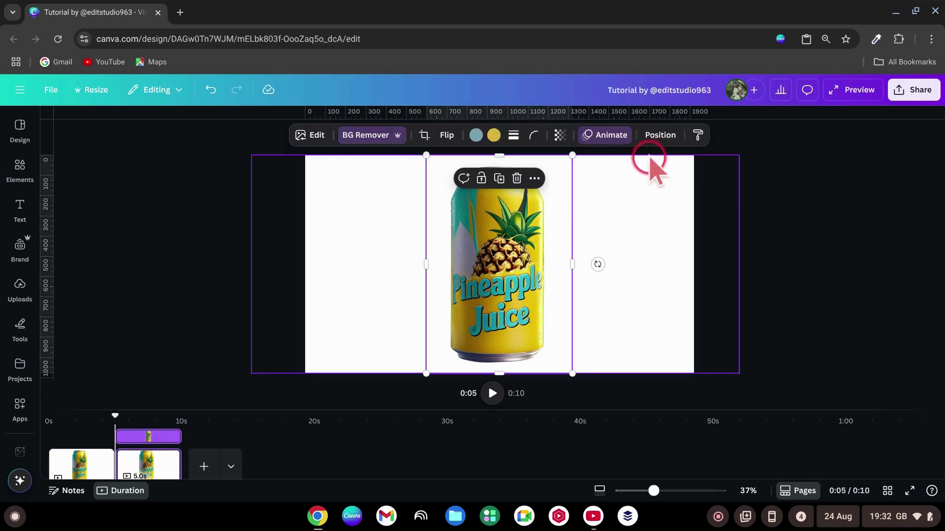
click(611, 135)
click(154, 449)
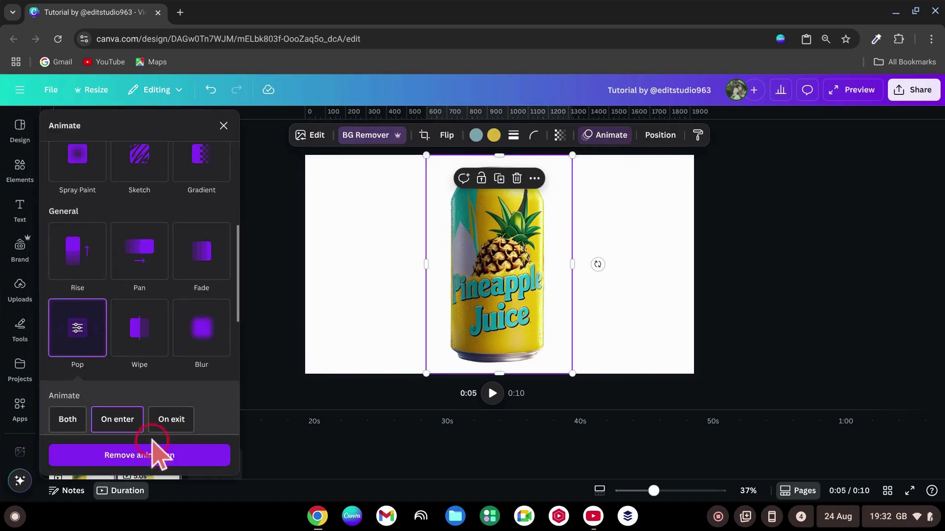
Step: Shrink and centre the can, and give the background a yellow gradient
drag(572, 156, 512, 243)
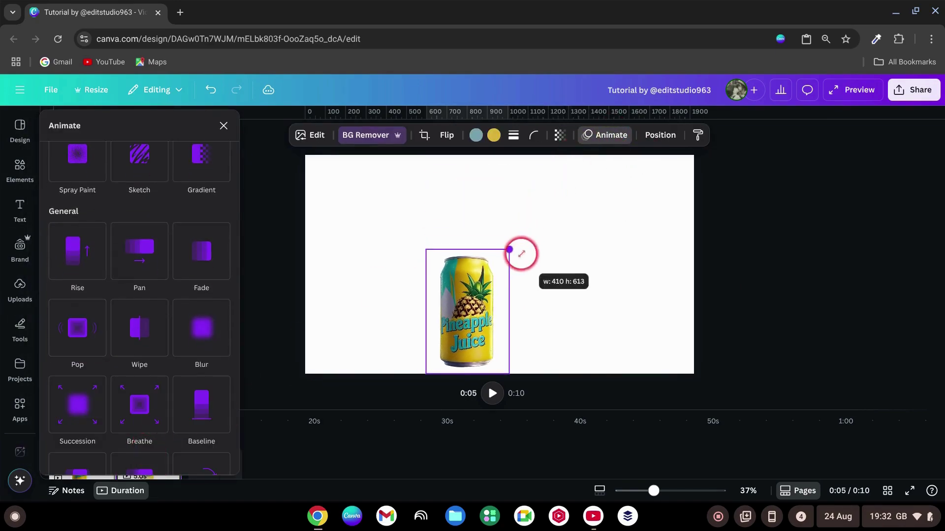
drag(480, 310, 507, 266)
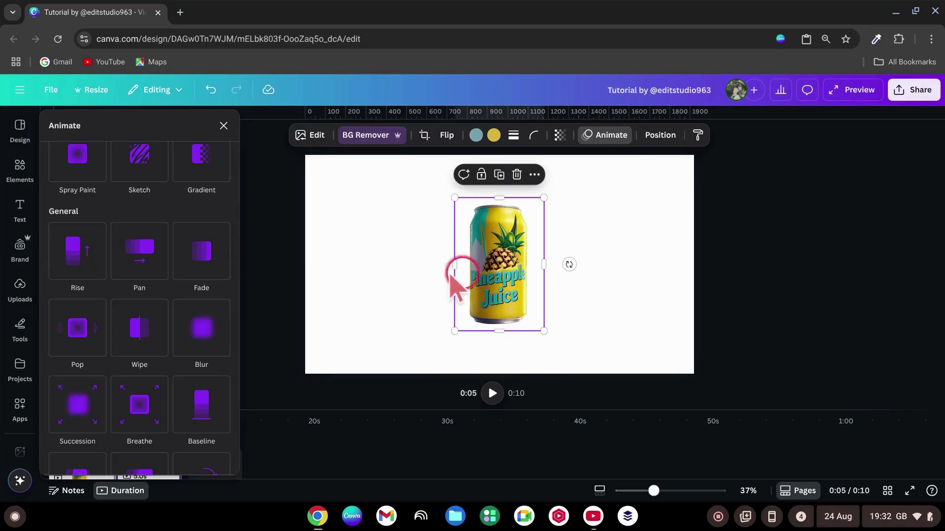
click(395, 267)
click(254, 135)
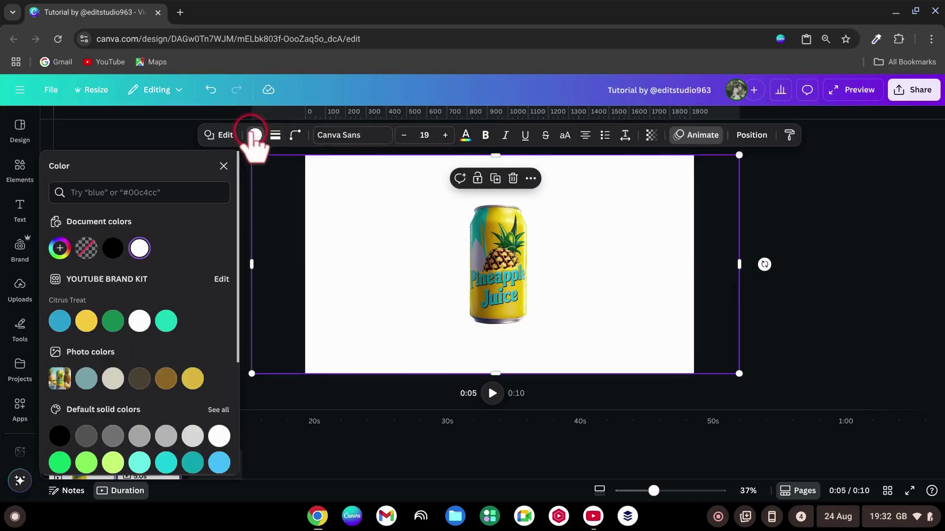
click(140, 248)
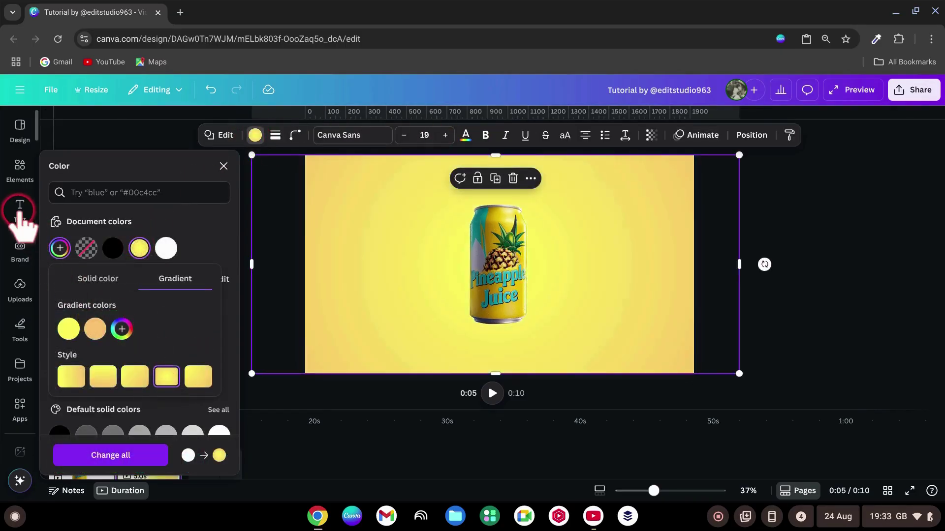
Step: Add a PINEAPPLE heading and set its font to Anton
click(20, 210)
click(133, 319)
text(PINEAPPLE)
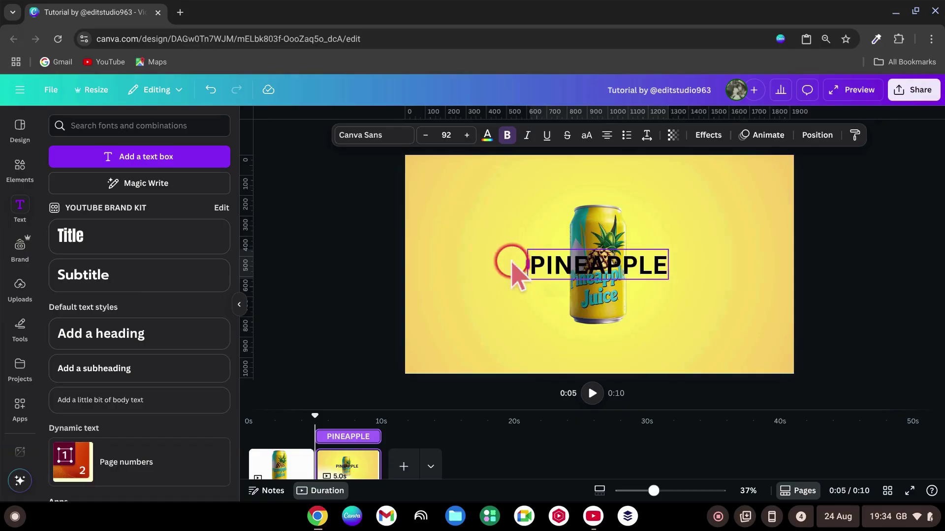
drag(668, 262, 699, 264)
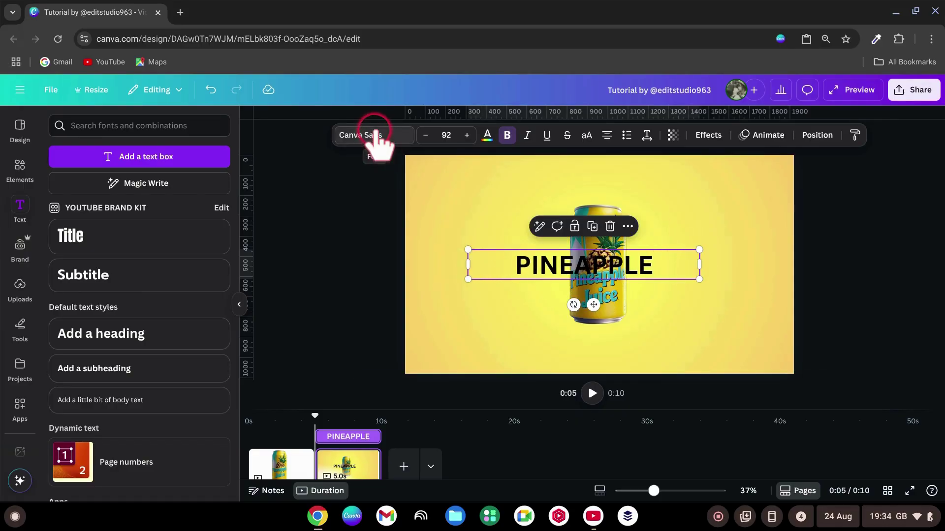
click(377, 136)
click(85, 446)
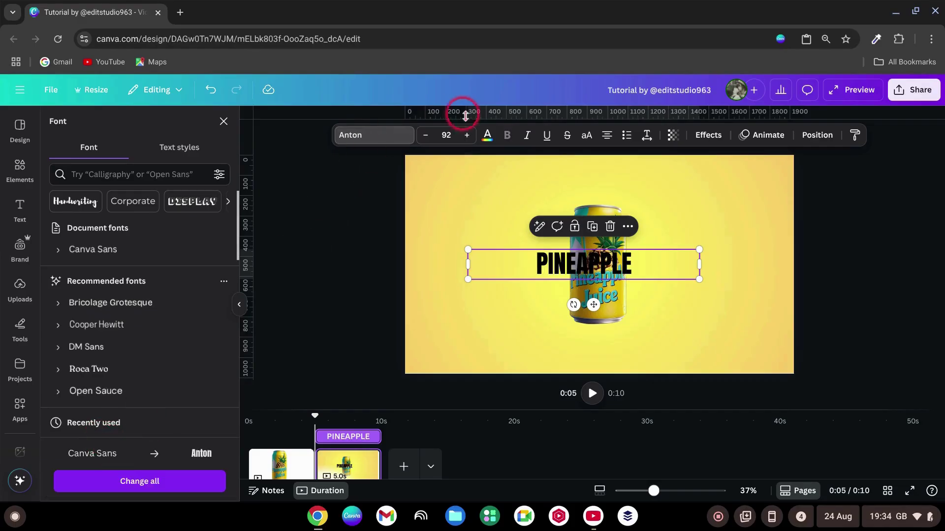
Step: Make PINEAPPLE white and enlarge it to size 249, spanning the page width
click(487, 137)
click(140, 277)
drag(699, 251, 907, 236)
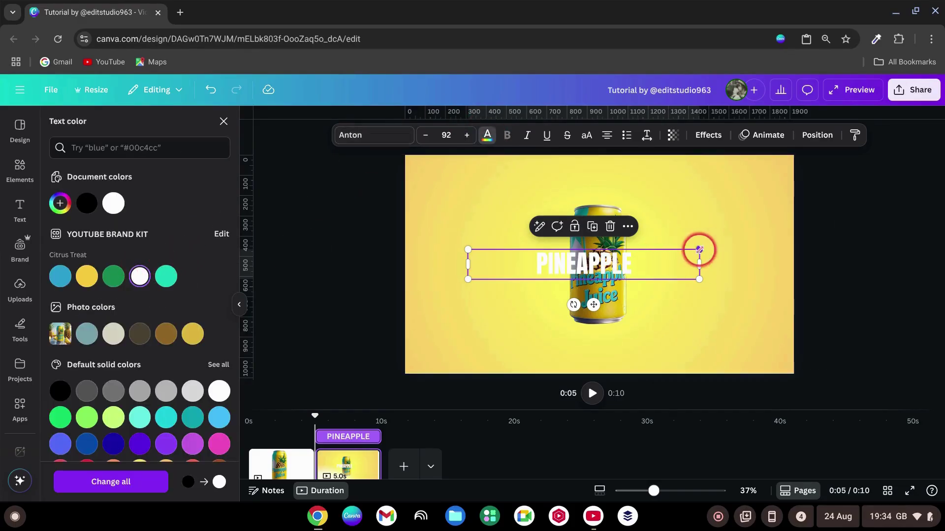
drag(689, 272, 633, 253)
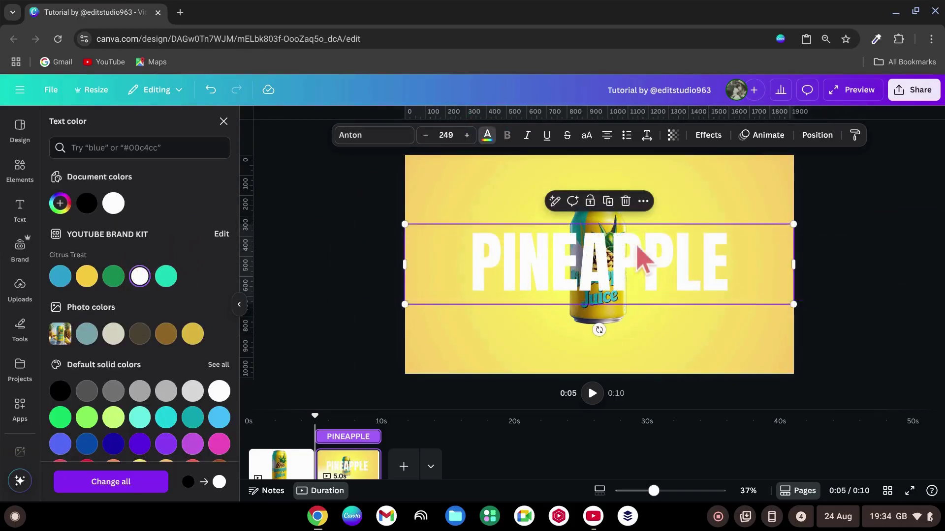
Step: Layer PINEAPPLE behind the can and duplicate it in place
click(816, 134)
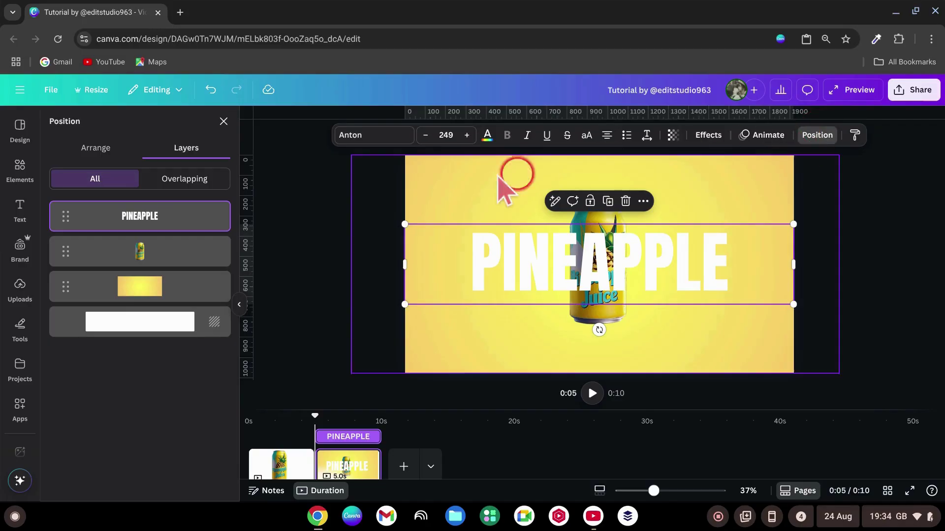
drag(122, 216, 135, 254)
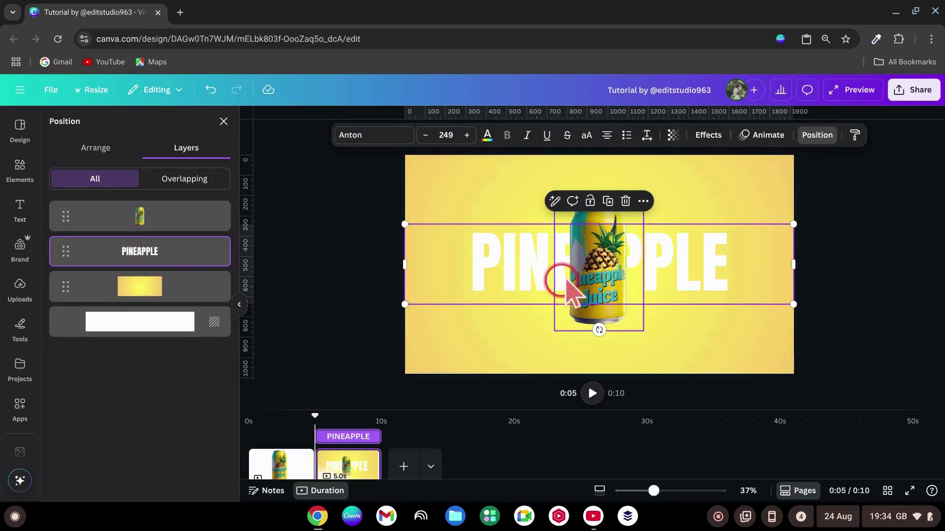
click(607, 202)
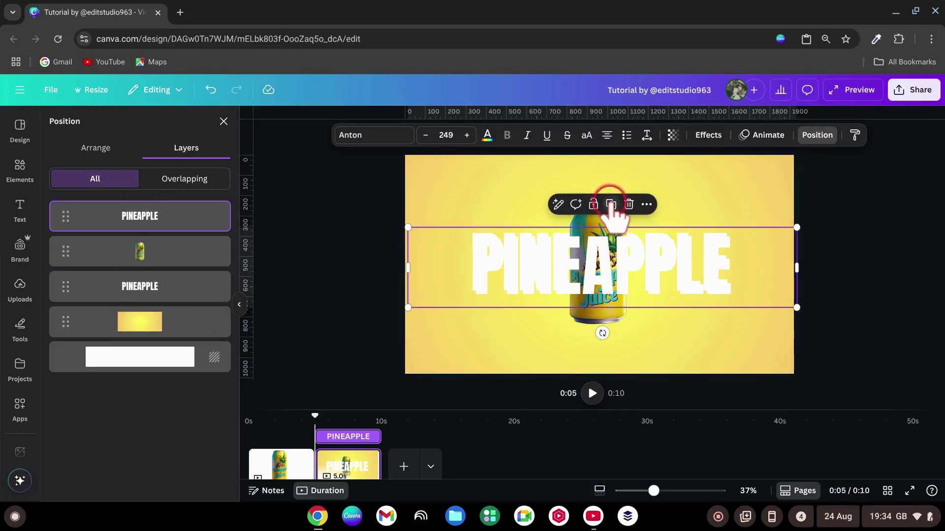
drag(639, 262, 638, 259)
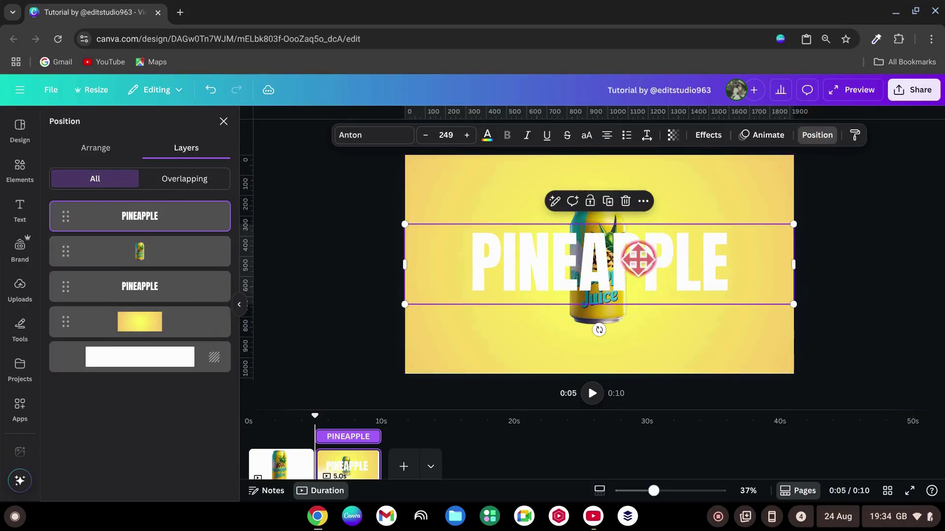
Step: Make the upper PINEAPPLE copy Hollow and move both copies off the page
click(701, 137)
click(68, 258)
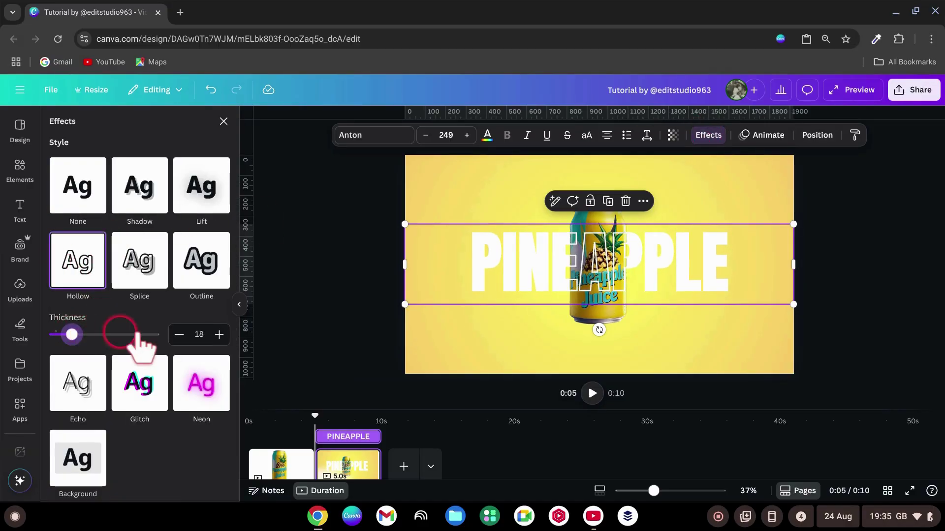
drag(529, 262, 833, 251)
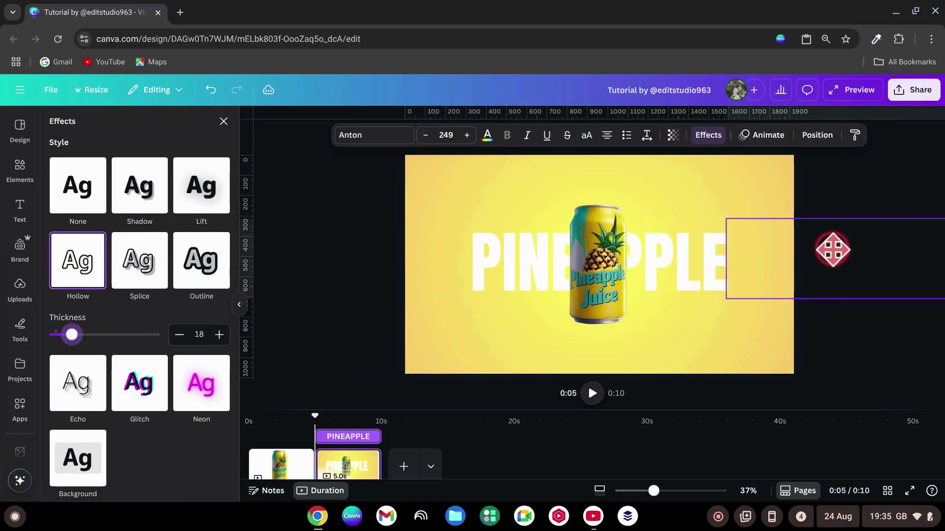
click(702, 270)
drag(697, 271, 332, 271)
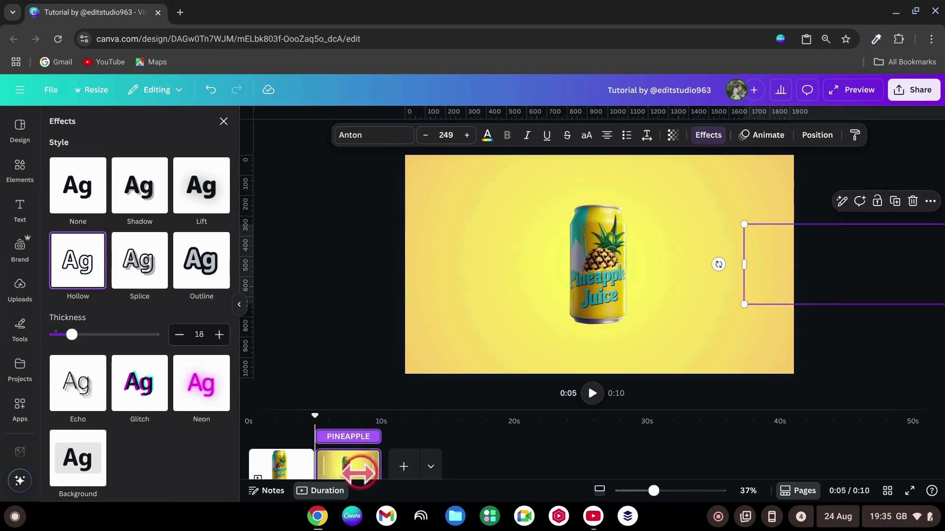
Step: Duplicate page 2 and reshape the yellow background into a horizontal band
right_click(348, 466)
click(403, 267)
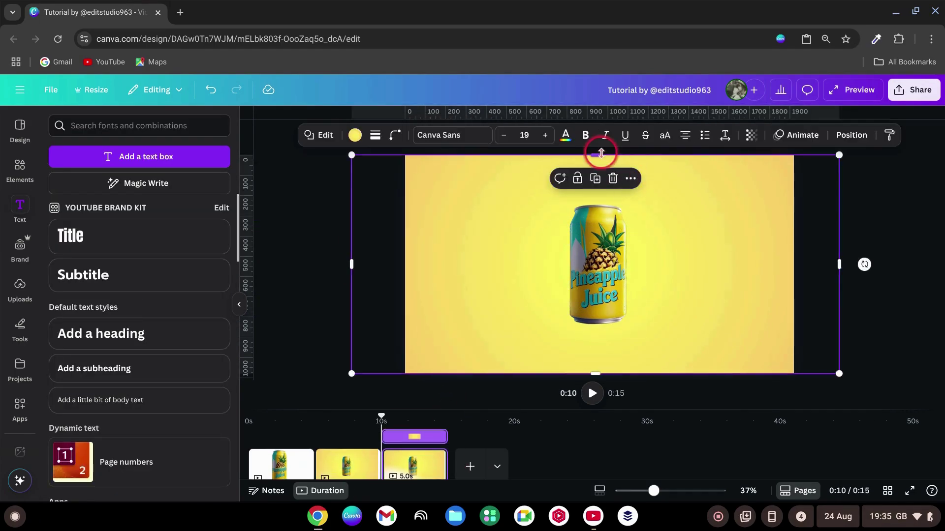
drag(596, 154, 601, 203)
mouse_move(594, 374)
mouse_down()
mouse_move(600, 320)
mouse_move(525, 374)
mouse_up()
Step: Enlarge the can to the page height and bring PINEAPPLE back to centre
click(601, 312)
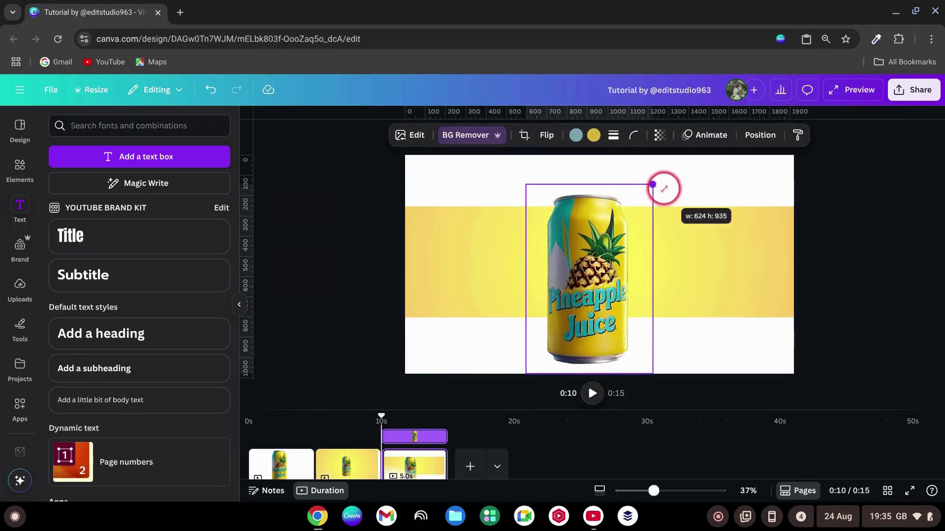
drag(644, 197, 671, 155)
drag(628, 254, 629, 253)
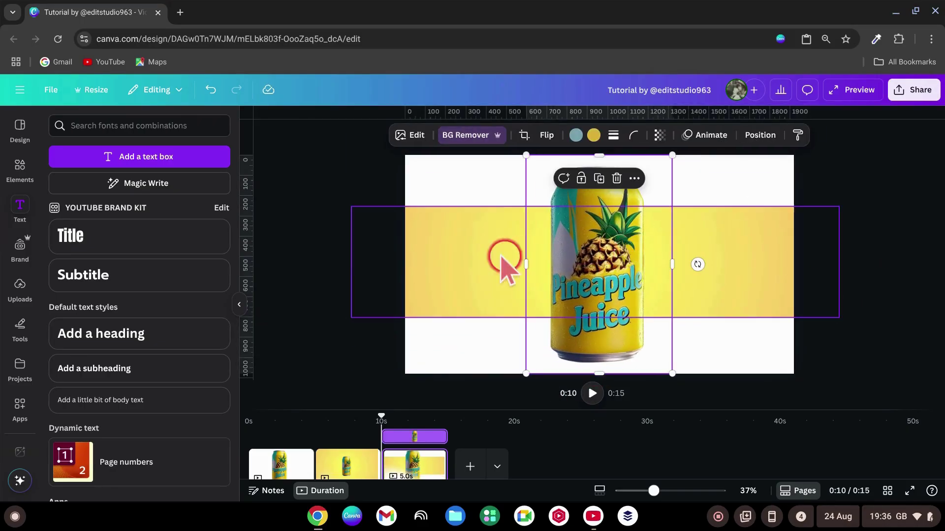
mouse_move(375, 264)
mouse_down()
mouse_move(555, 266)
mouse_move(510, 264)
mouse_up()
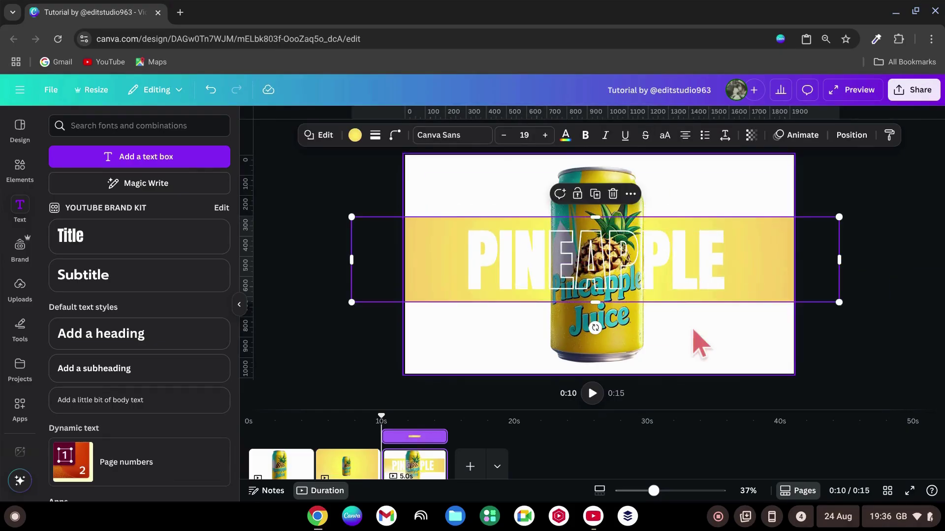
Step: Duplicate page 3 and shrink PINEAPPLE toward the upper right
right_click(441, 457)
click(506, 259)
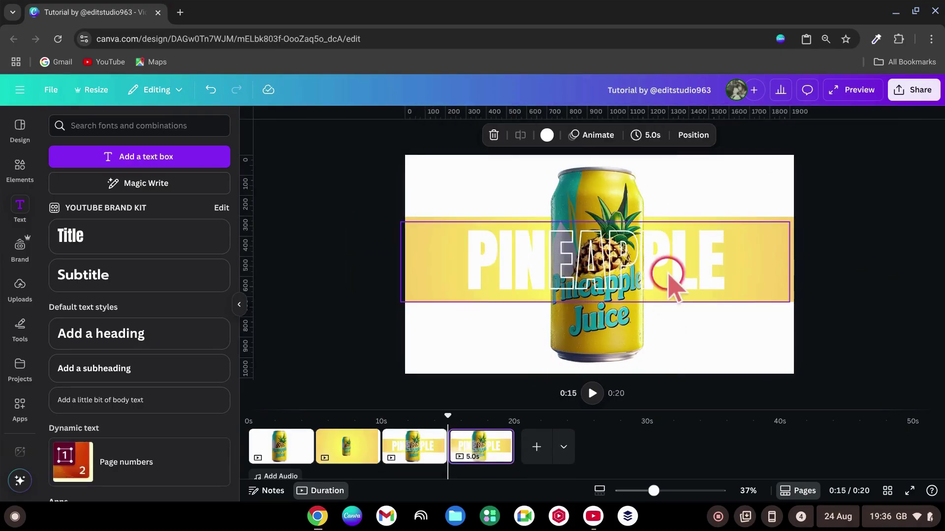
drag(672, 277, 465, 262)
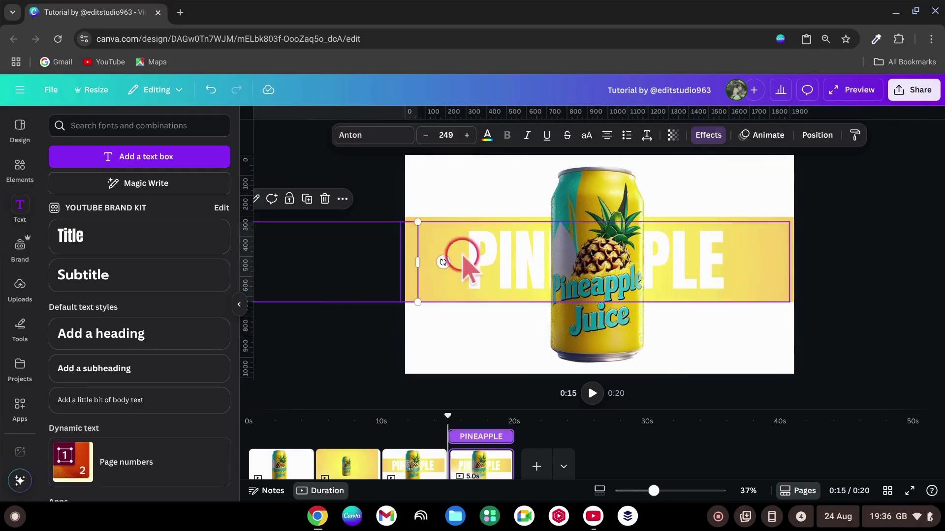
drag(690, 262, 727, 259)
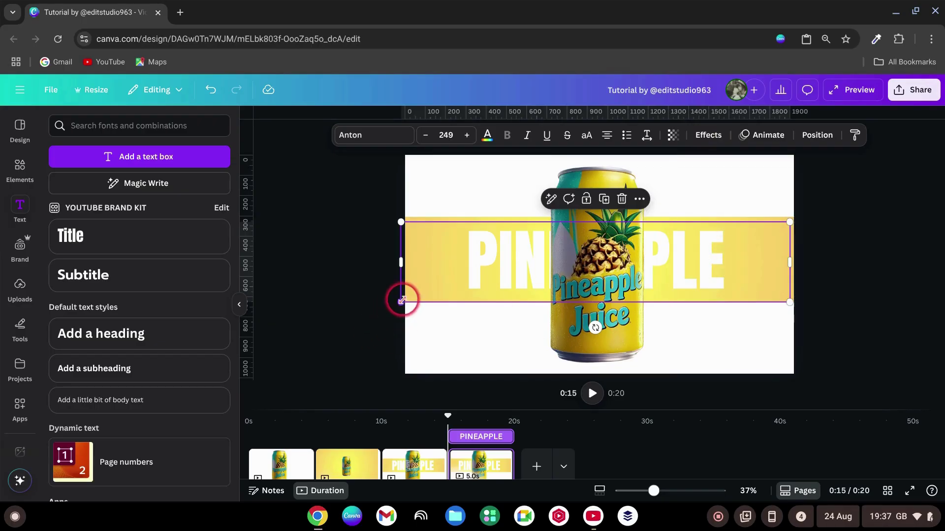
drag(401, 301, 634, 254)
Step: Tilt the can, then tilt and enlarge the yellow band diagonally
click(627, 259)
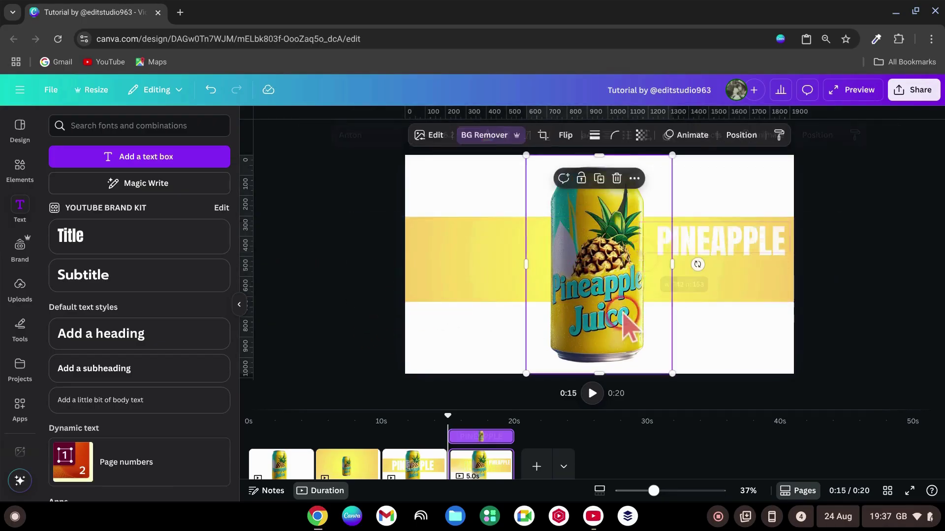
mouse_move(696, 261)
mouse_down()
mouse_move(525, 344)
mouse_move(709, 144)
mouse_up()
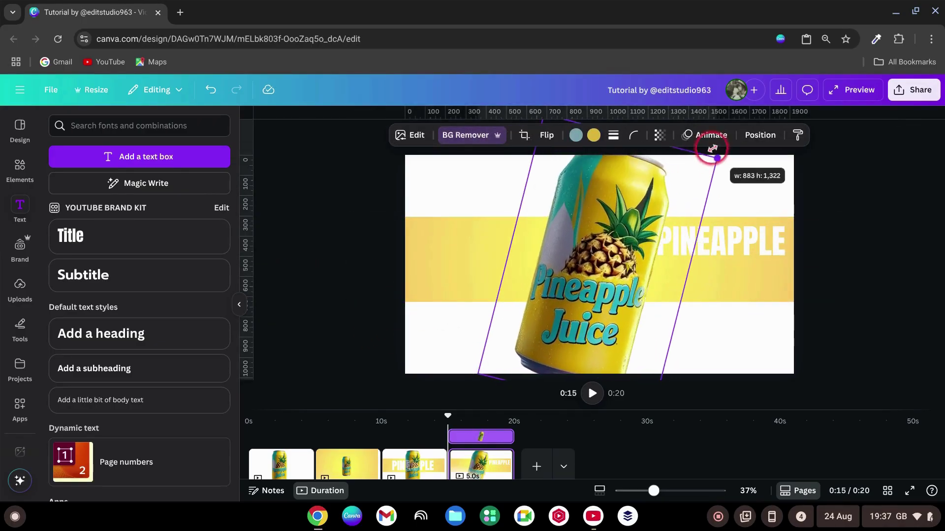
click(685, 270)
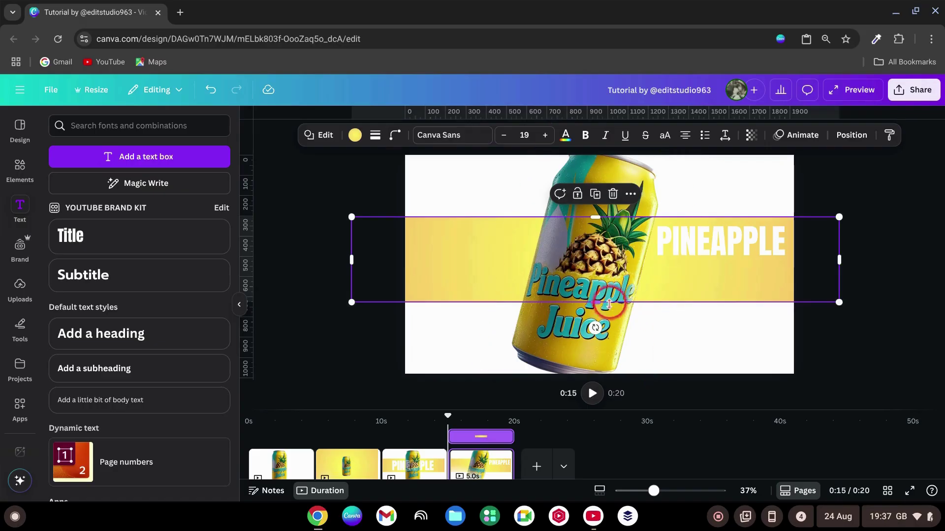
drag(597, 327, 633, 350)
drag(675, 274, 793, 321)
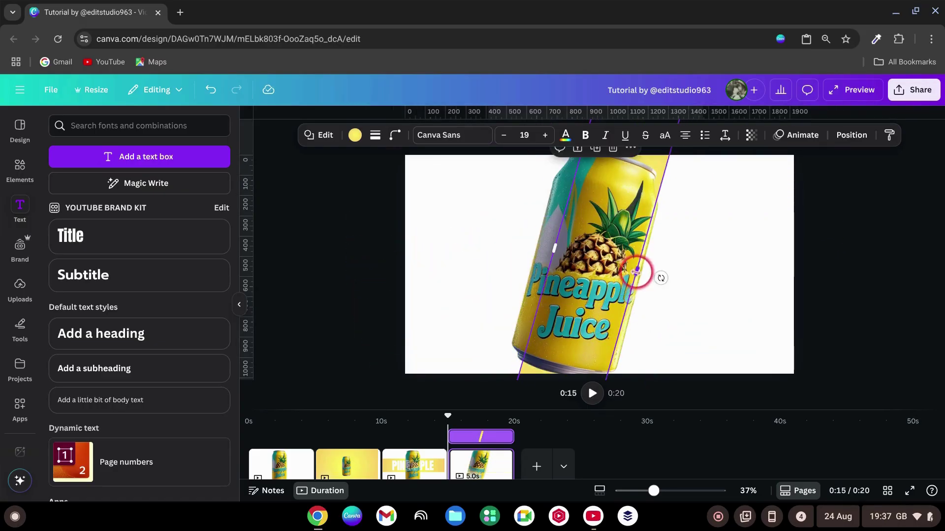
click(667, 325)
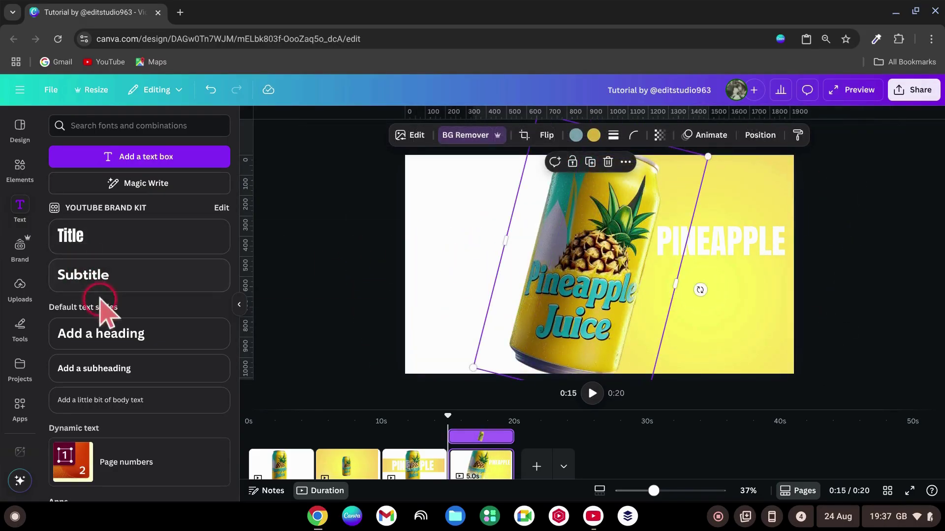
Step: Add Juice text in Playlist Script font below PINEAPPLE
click(119, 336)
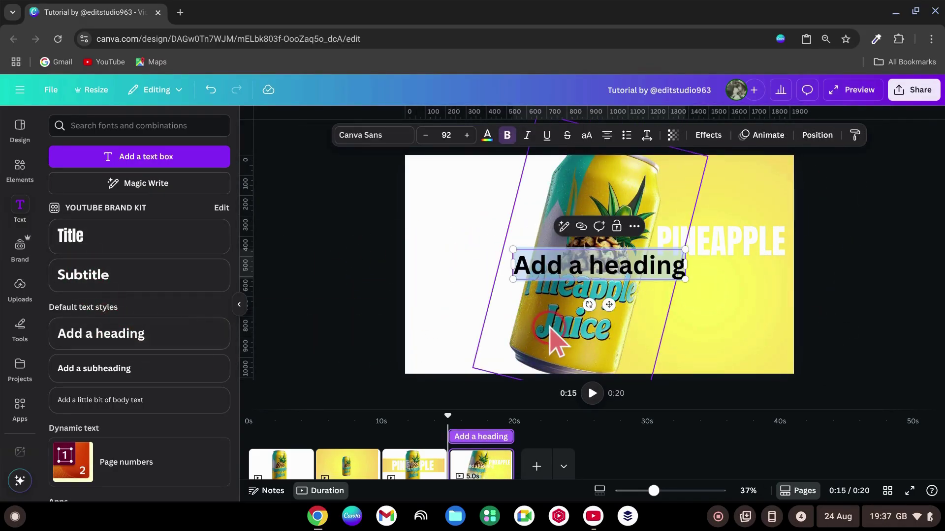
text(Juice)
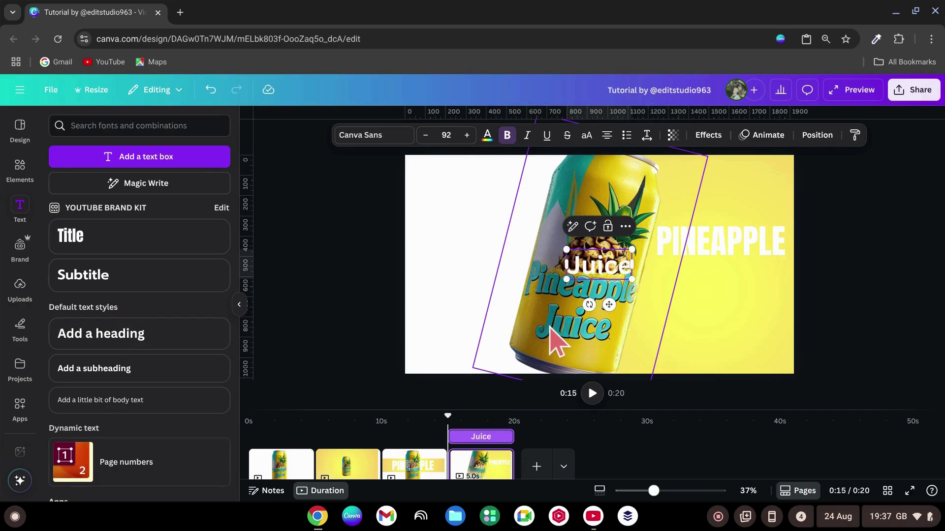
drag(603, 302, 727, 310)
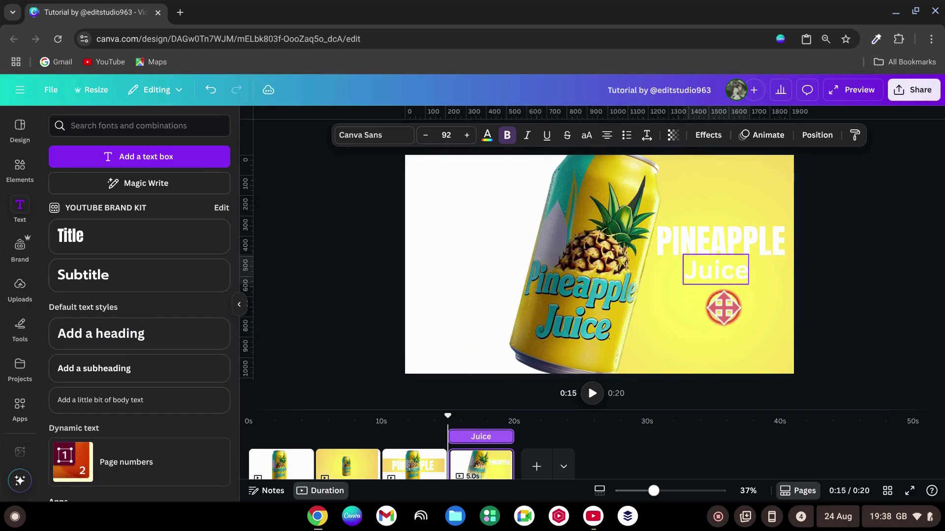
click(362, 135)
scroll(133, 354, down, 3)
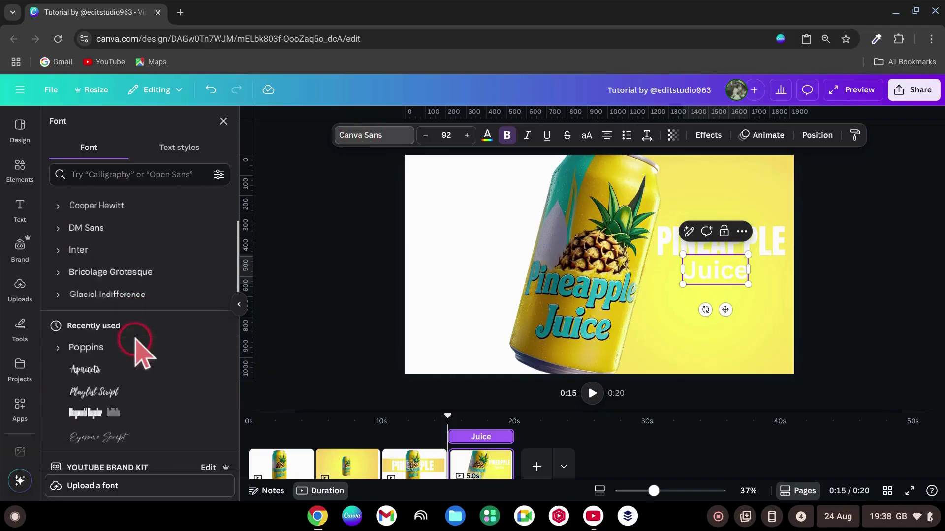
scroll(142, 348, down, 1)
click(141, 352)
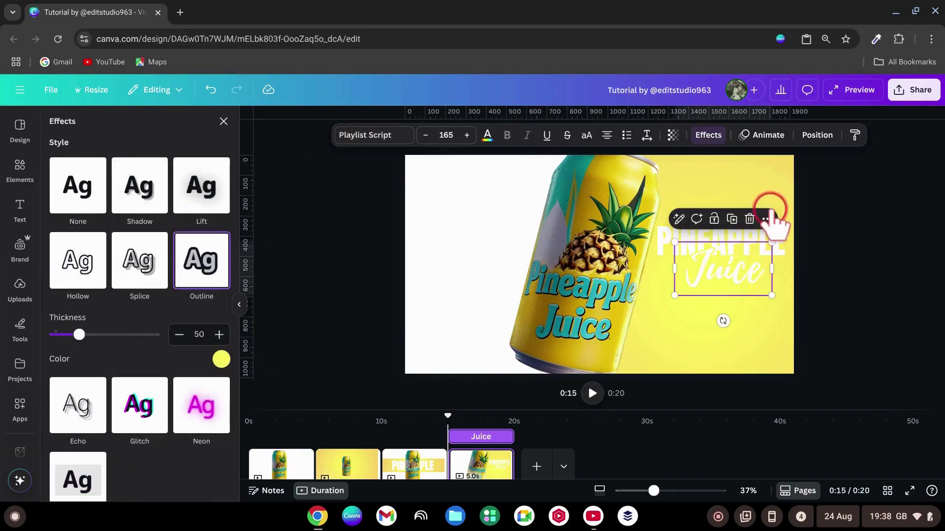
Step: Copy the Juice text onto page 3, partly off the right edge
click(768, 220)
click(795, 248)
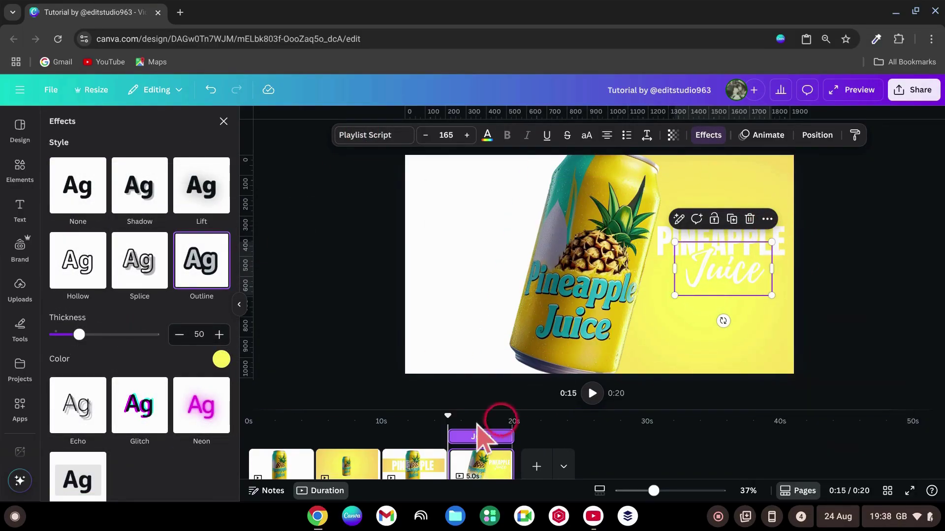
click(416, 466)
right_click(513, 340)
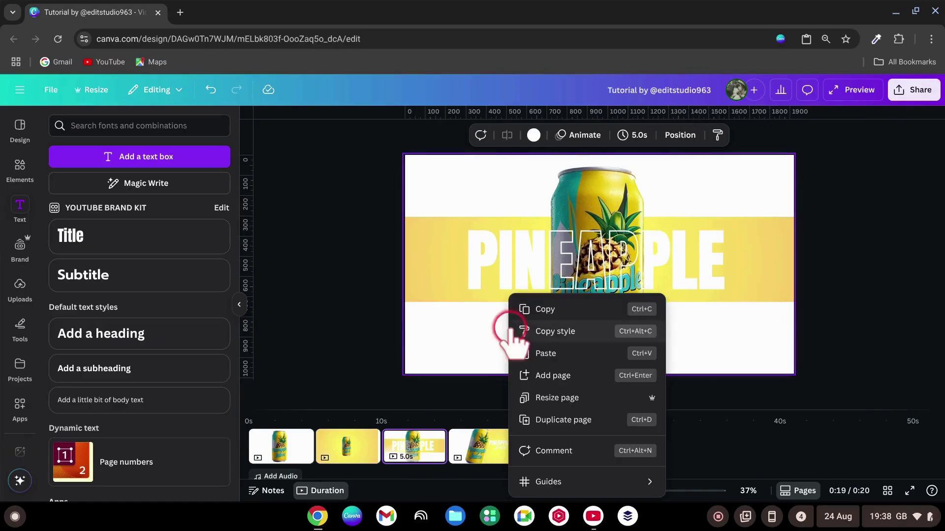
click(566, 354)
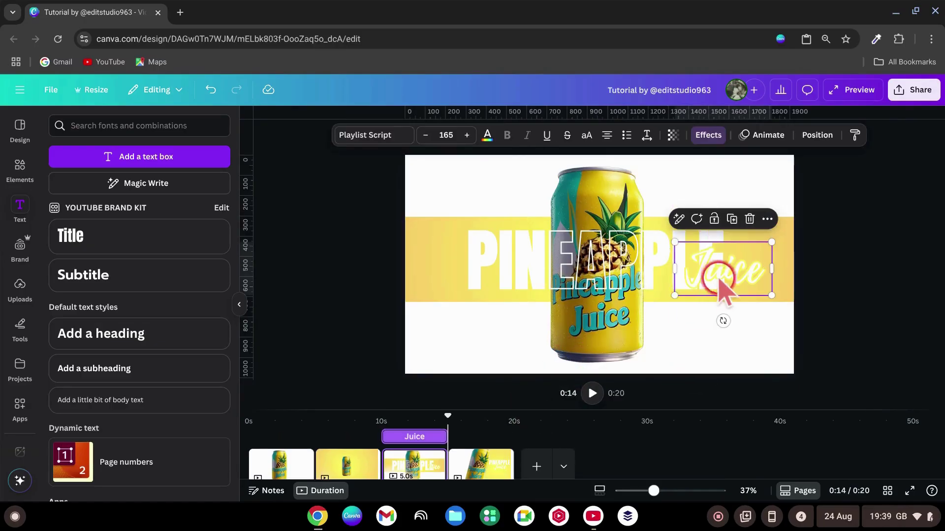
drag(722, 284, 808, 285)
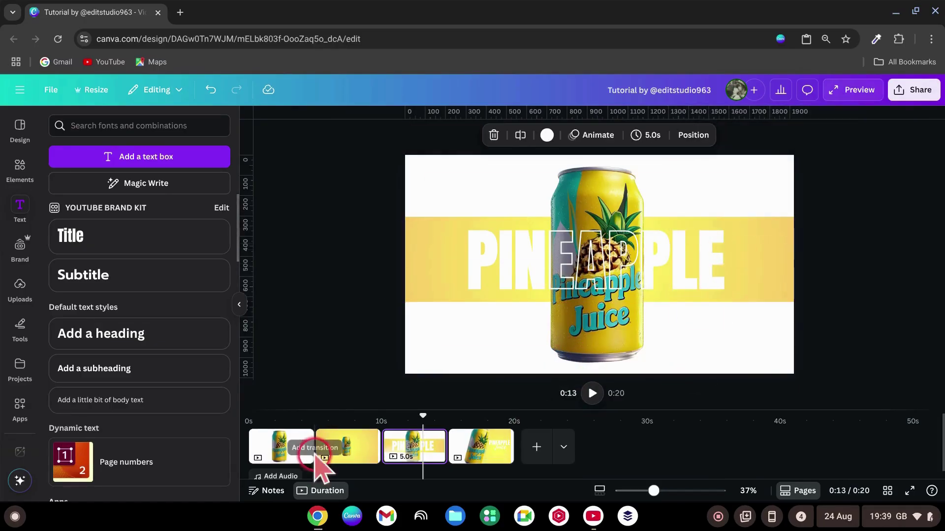
Step: Apply a Match & Move transition between all pages
click(313, 449)
click(74, 346)
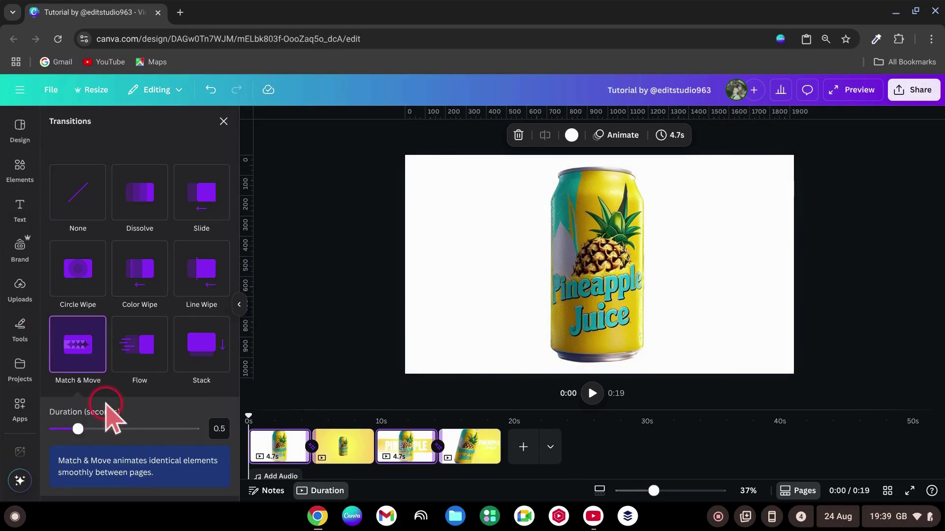
click(78, 388)
drag(95, 384, 113, 384)
scroll(165, 429, down, 2)
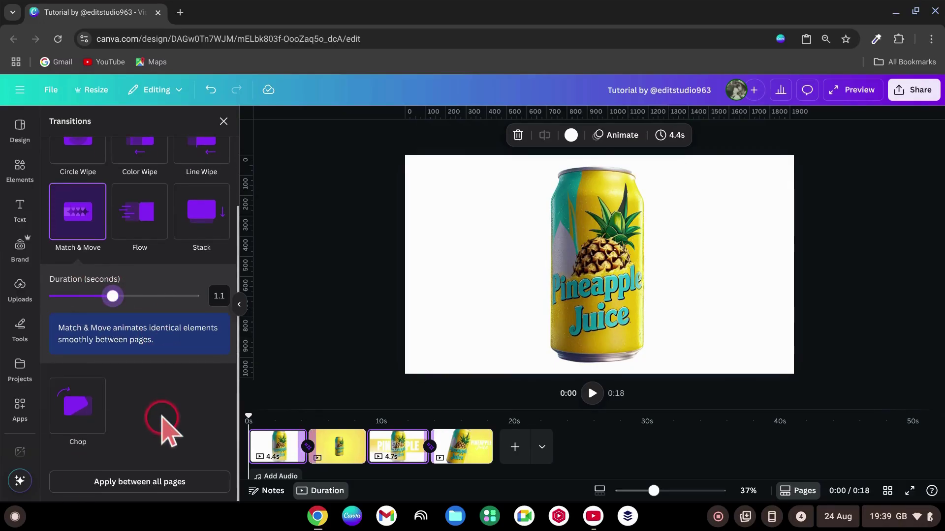
click(156, 484)
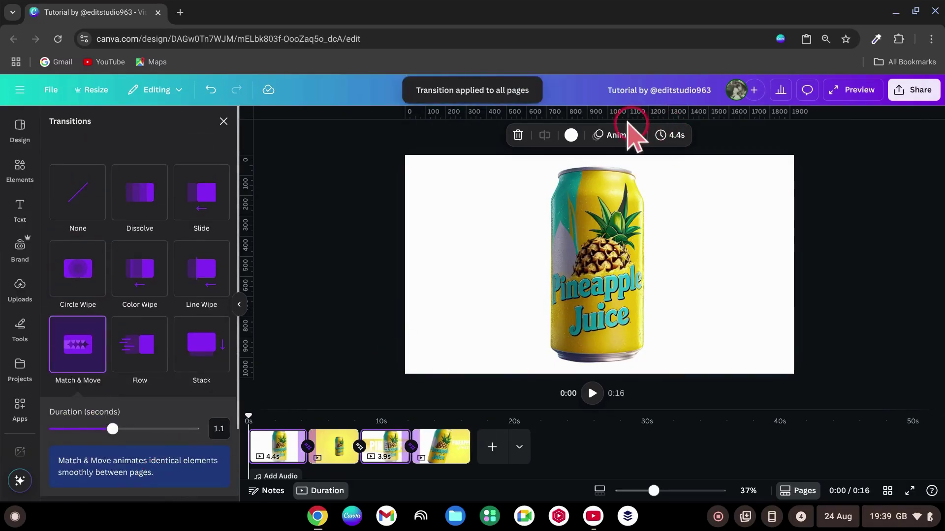
Step: Set page timing to 2.0s and apply it to all pages
click(669, 136)
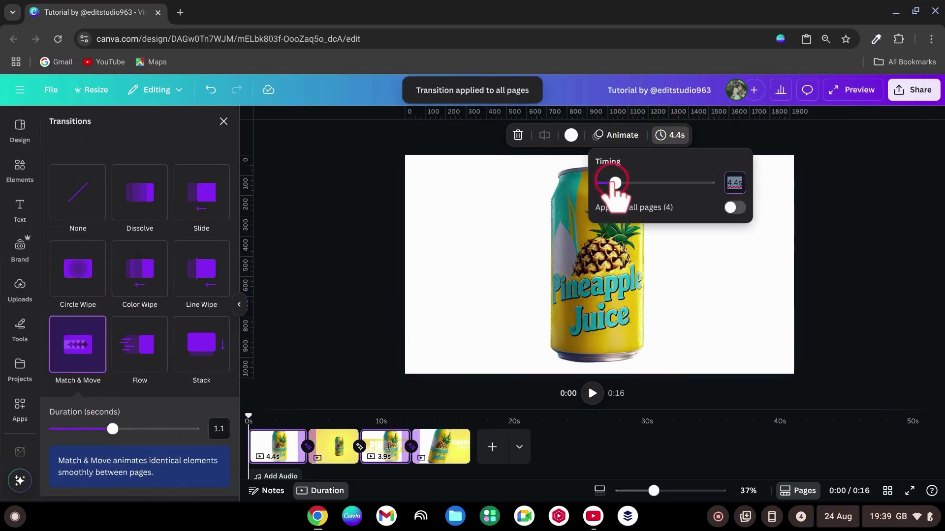
drag(613, 183, 609, 184)
click(734, 207)
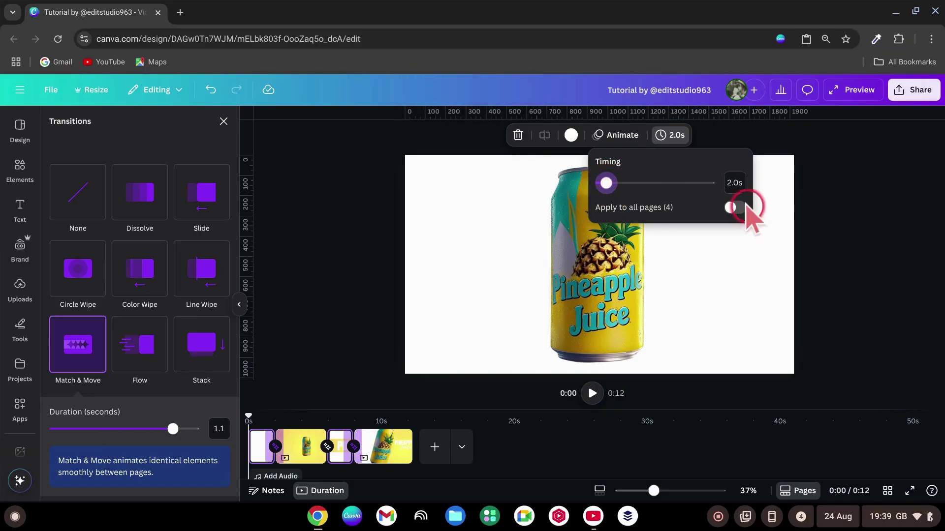